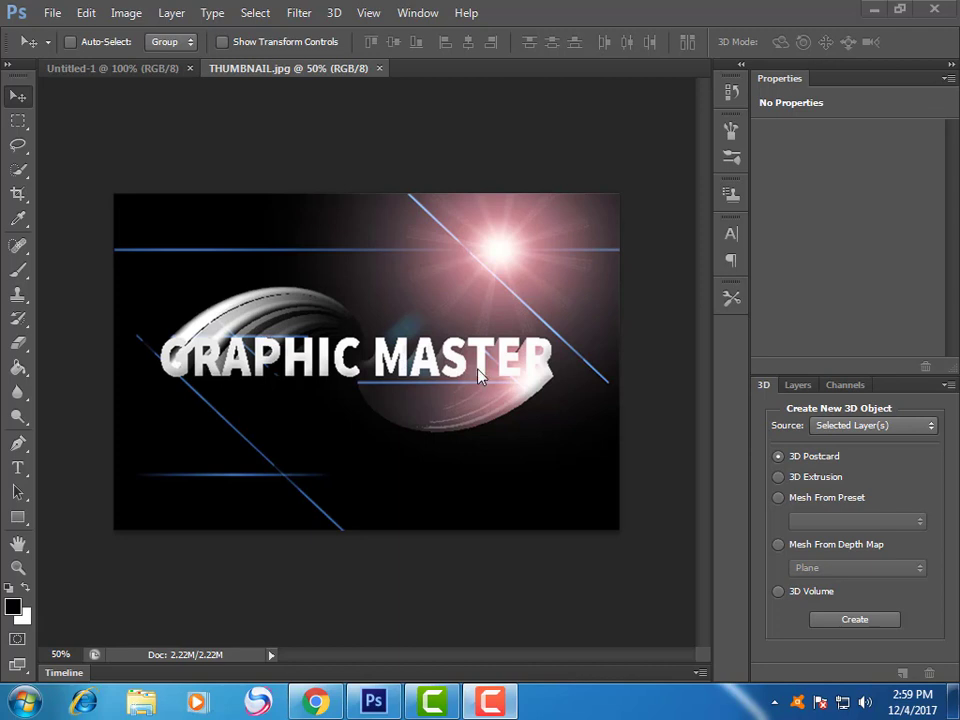
Close the THUMBNAIL.jpg example so only the blank Untitled-1 canvas remains.
click(379, 68)
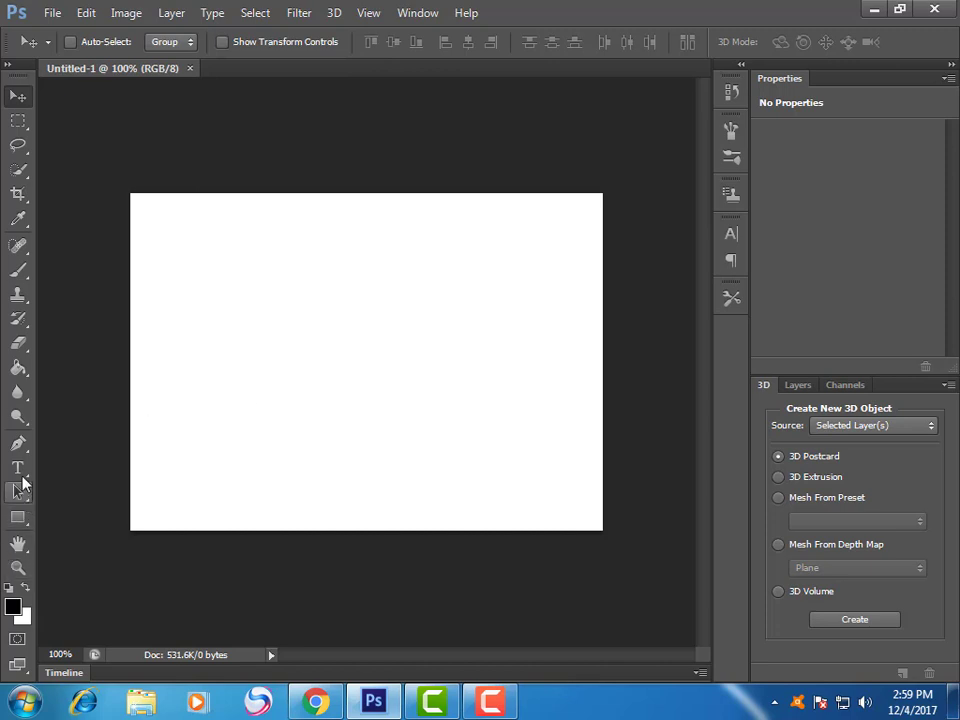
Type GRAPHIC MASTER as 12 pt black text just left of the canvas centre.
click(17, 467)
click(247, 374)
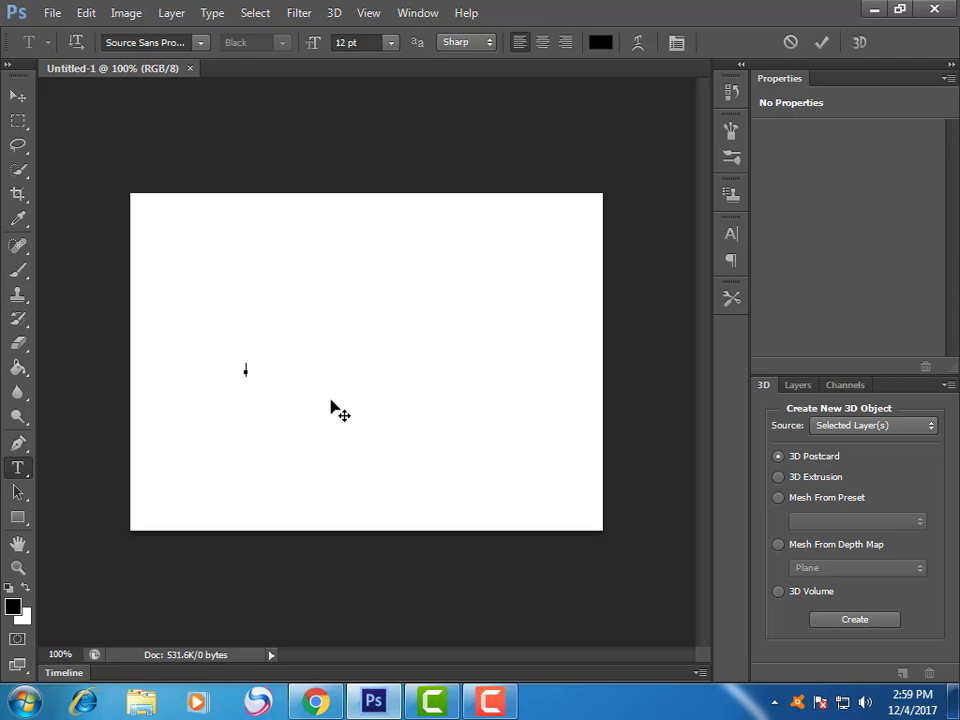
text(GR)
text(APHIC MASTER)
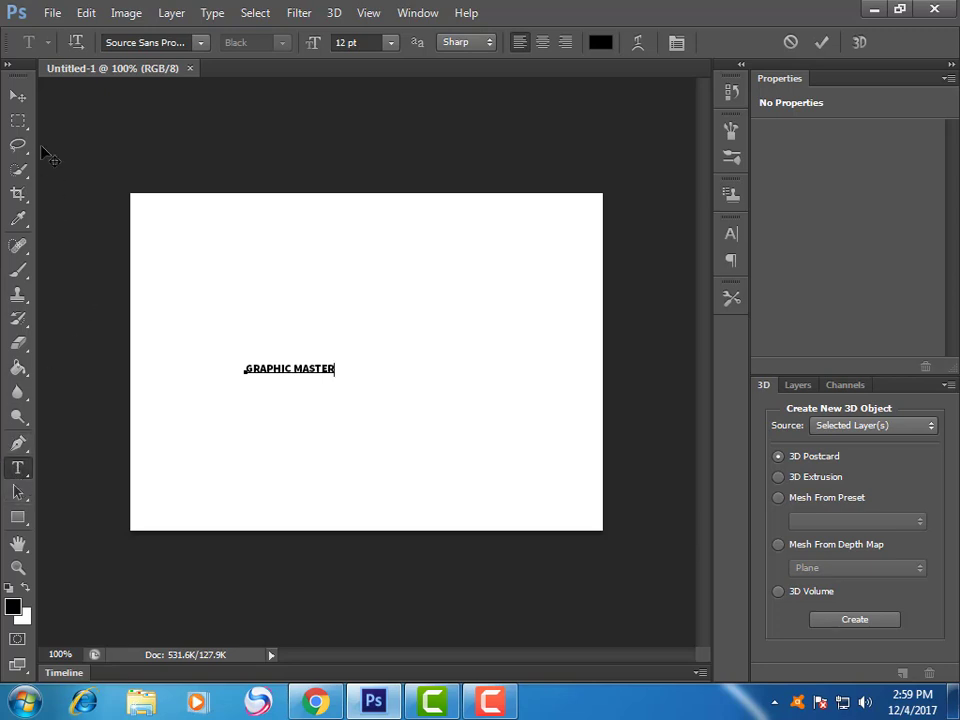
click(18, 95)
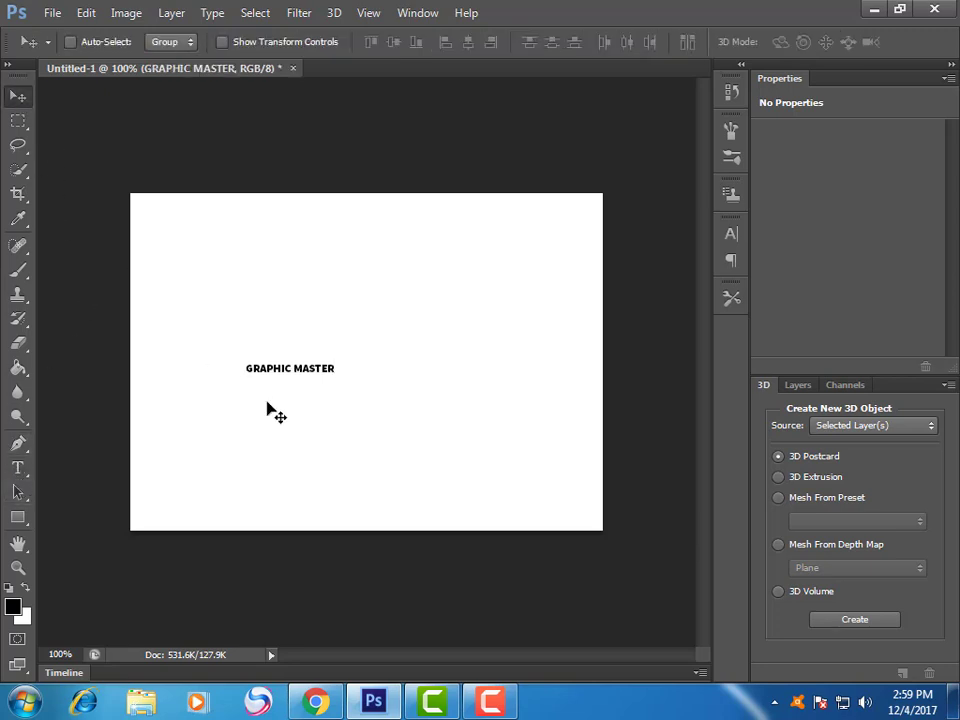
Scale GRAPHIC MASTER up, stretch it wider, centre it and apply the transform.
key(ctrl+t)
drag(336, 362, 561, 281)
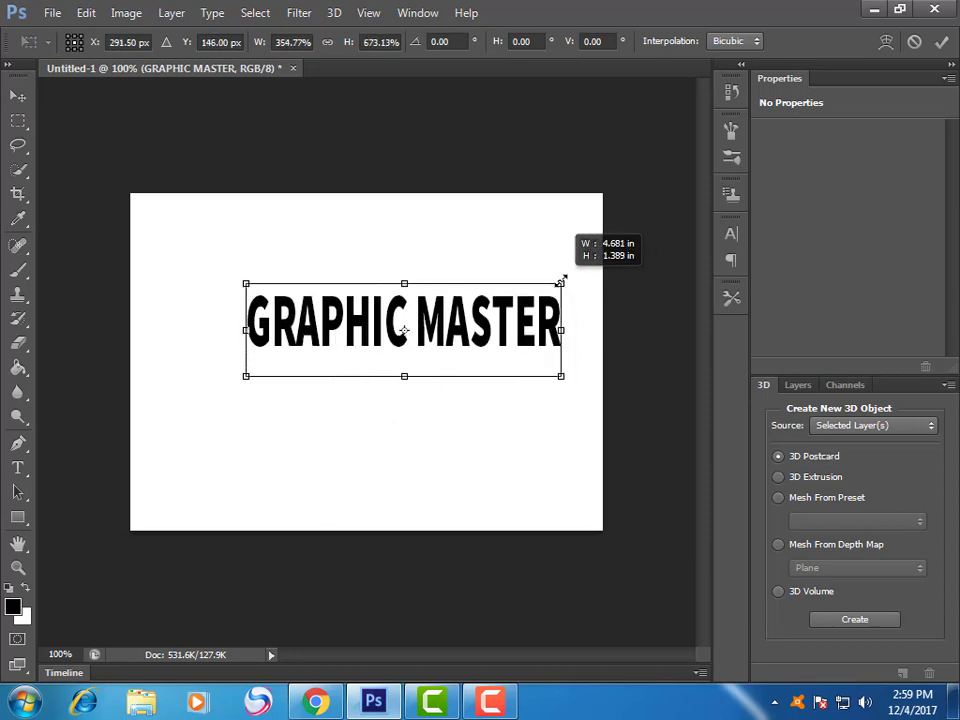
drag(479, 338, 444, 377)
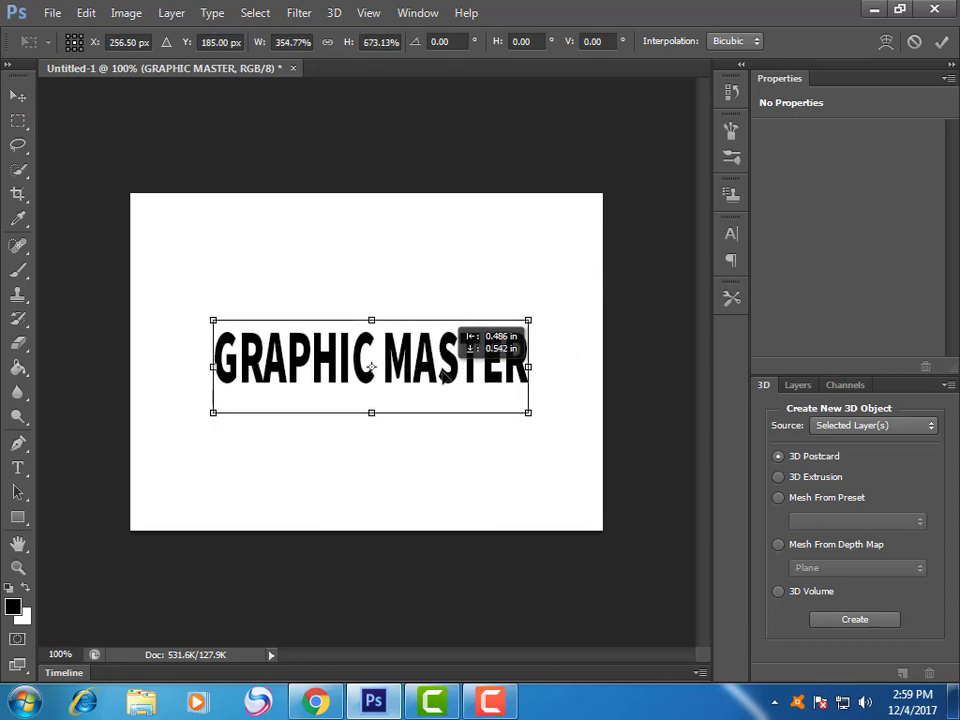
drag(531, 366, 559, 366)
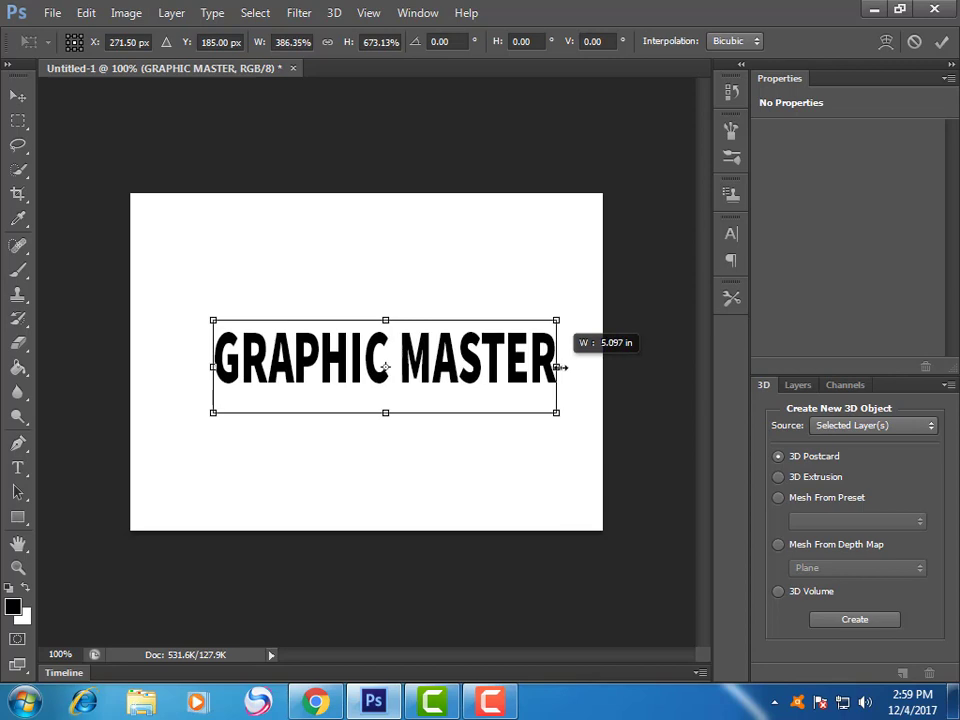
mouse_move(475, 377)
mouse_down()
mouse_move(435, 377)
mouse_move(465, 379)
mouse_up()
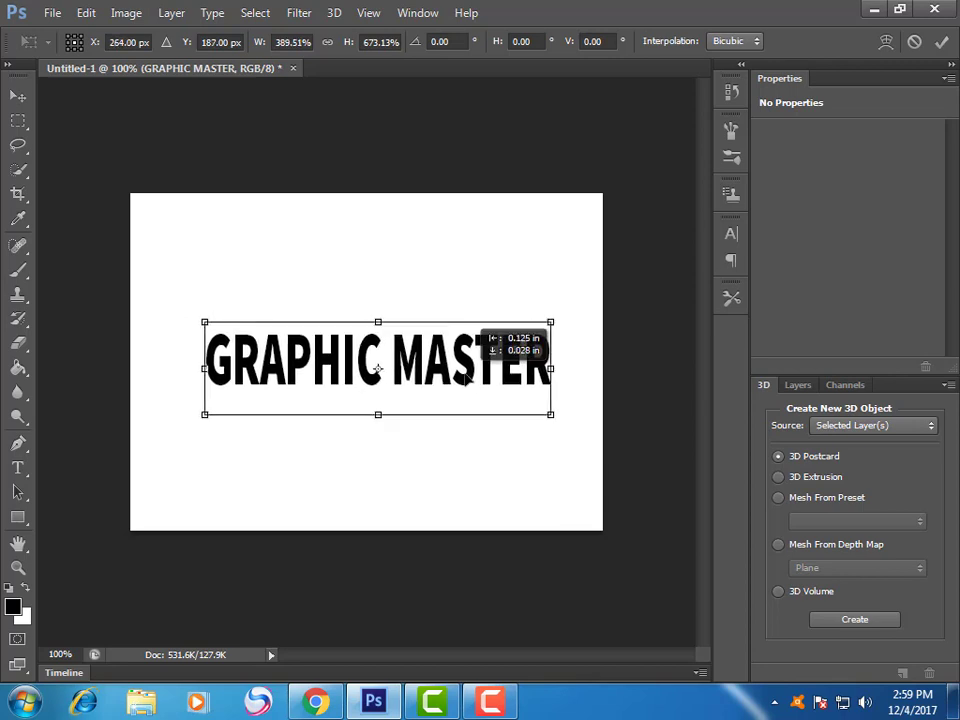
click(22, 96)
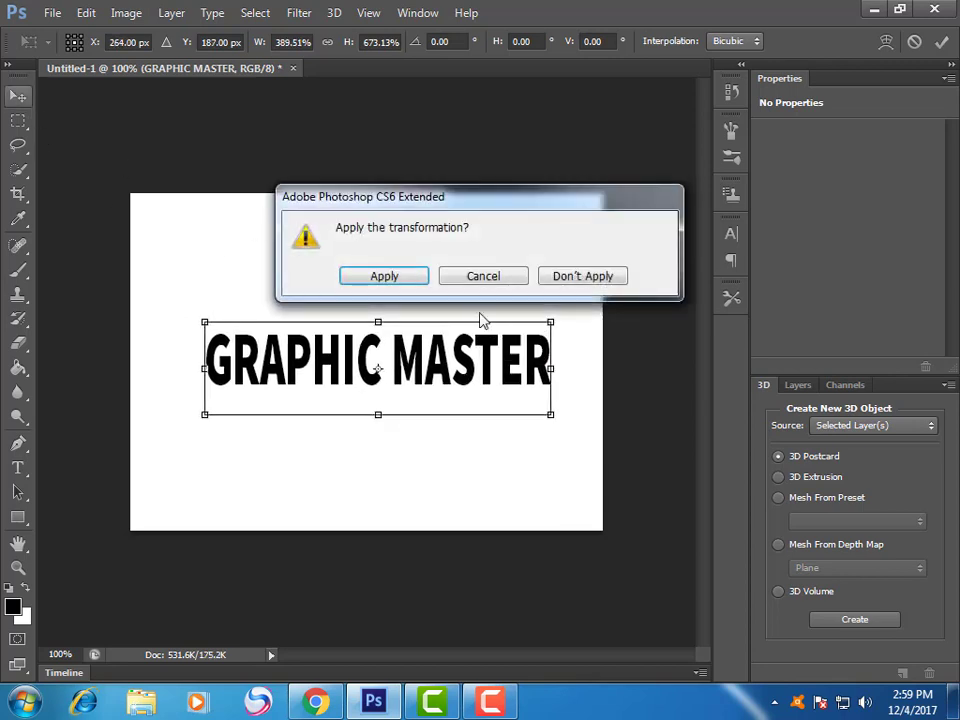
click(413, 279)
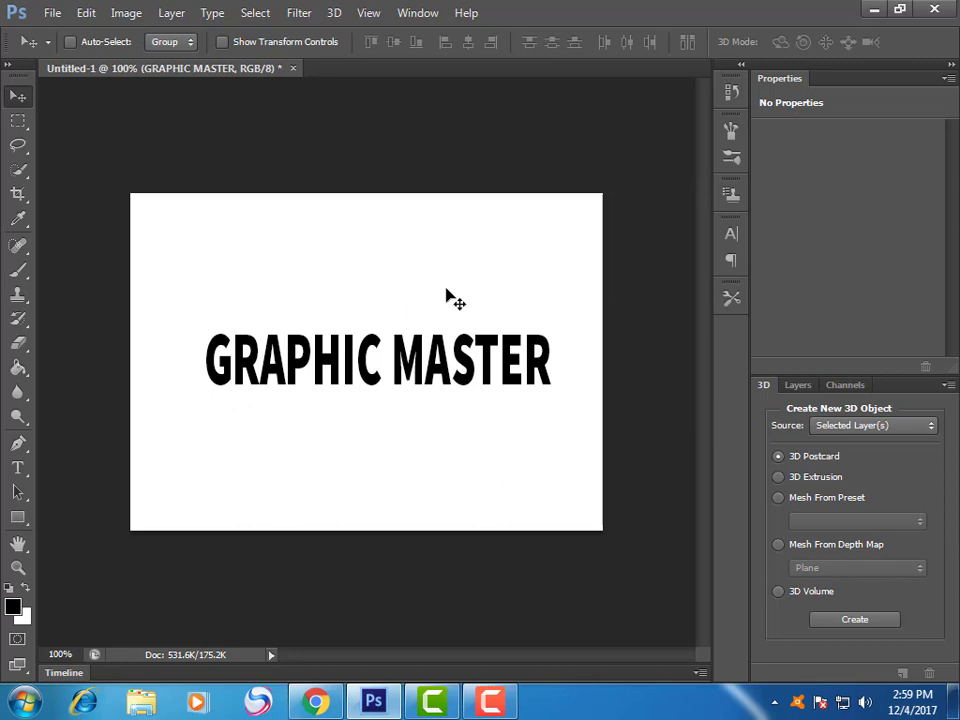
Convert the GRAPHIC MASTER layer with New 3D Extrusion from Selected Layer.
click(798, 385)
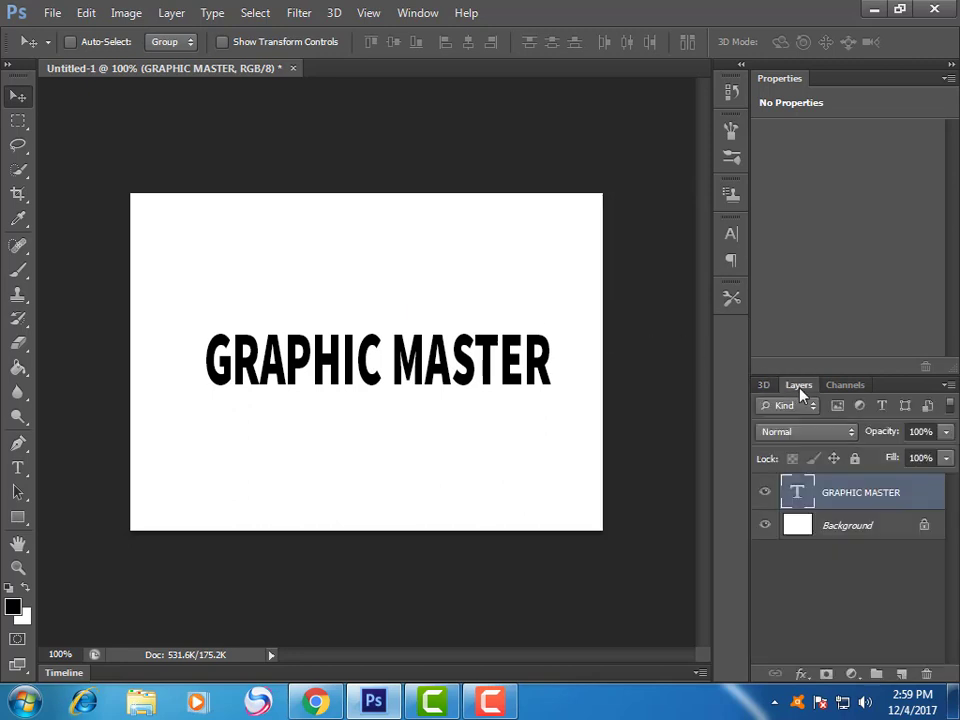
right_click(860, 497)
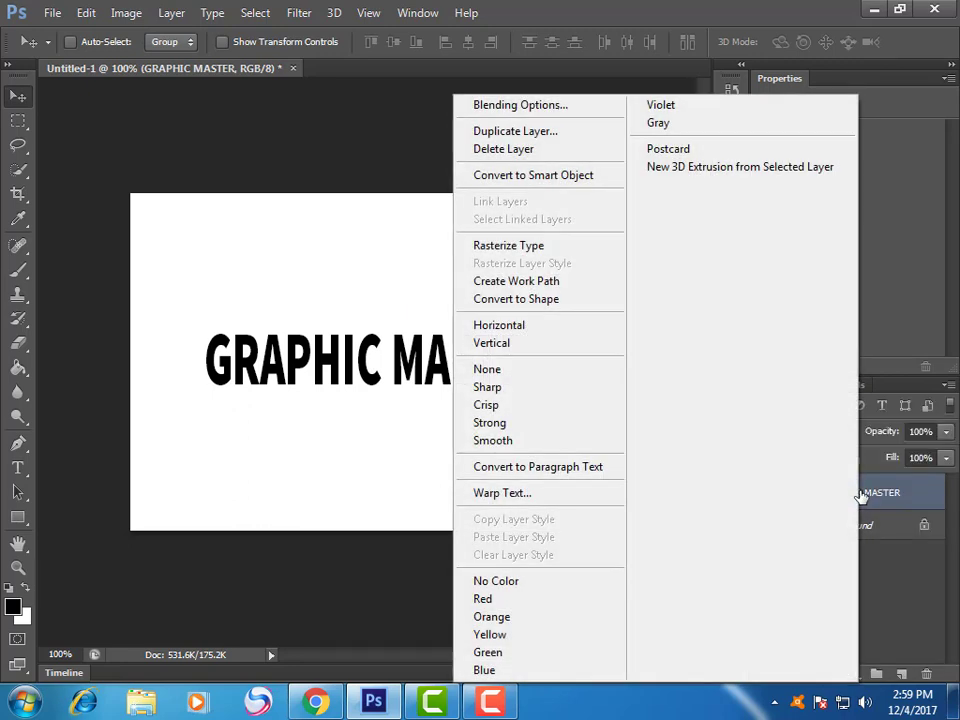
click(676, 167)
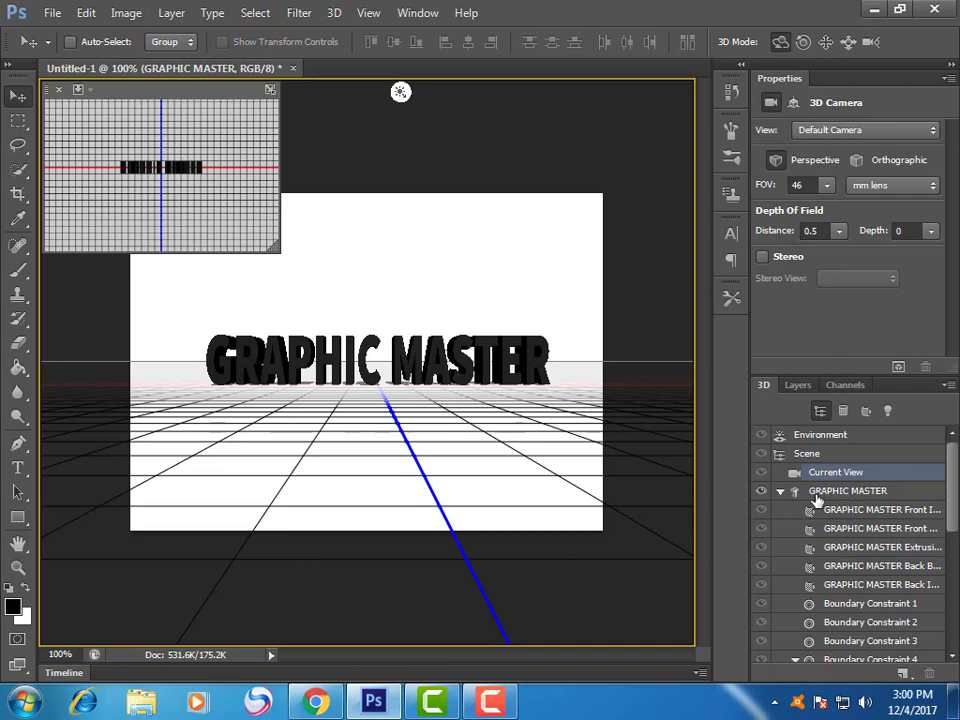
Deform the GRAPHIC MASTER mesh: Twist 109°, Taper 5%, Extrusion Depth 173.
click(867, 495)
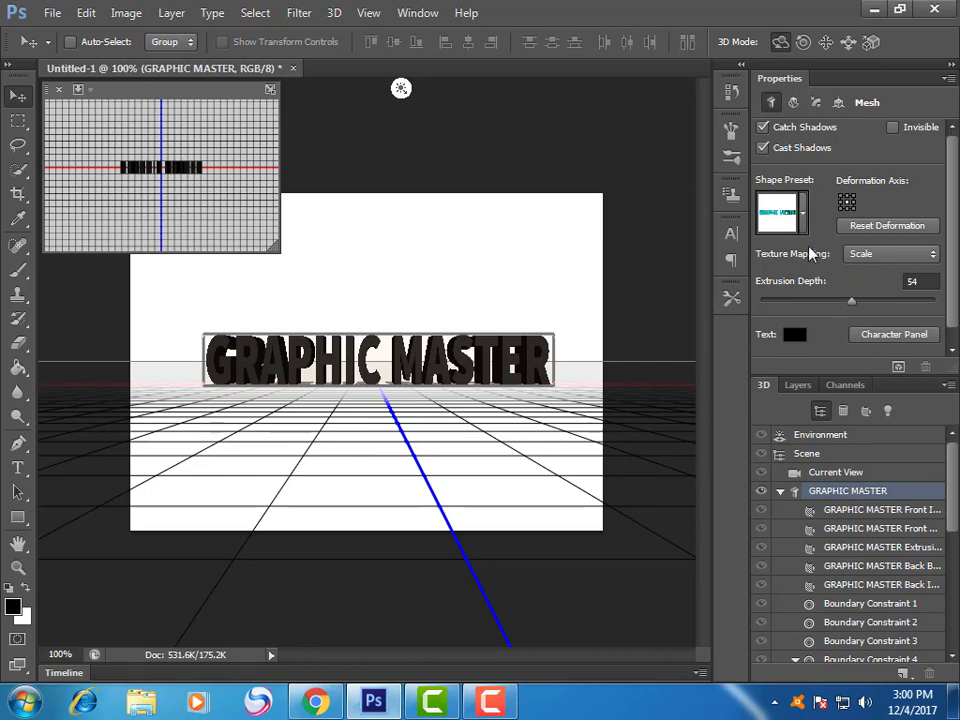
click(793, 104)
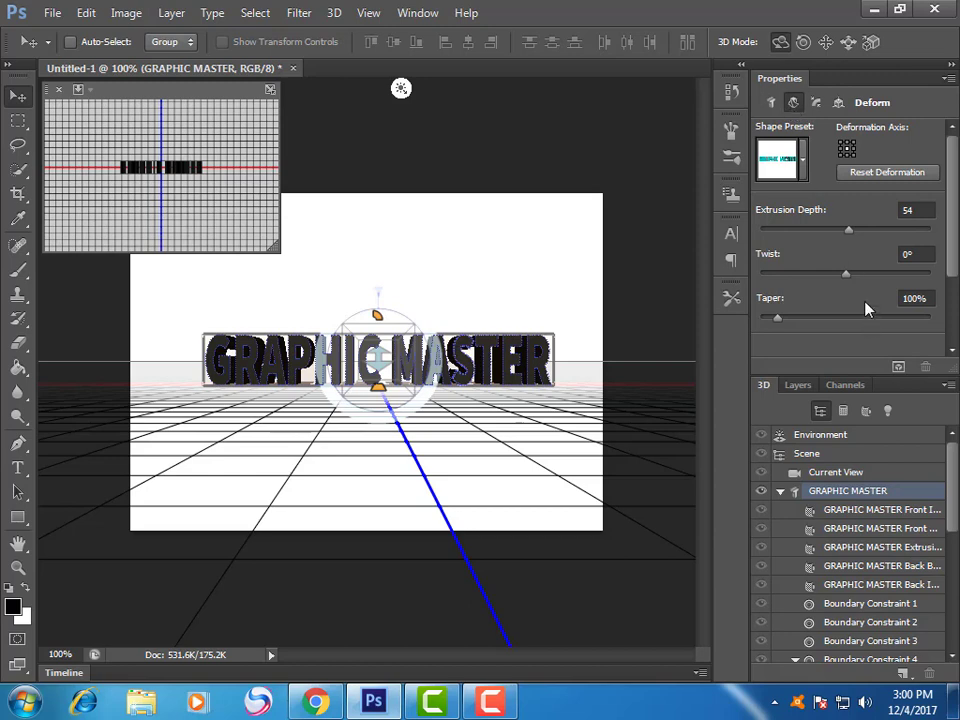
drag(848, 279, 849, 274)
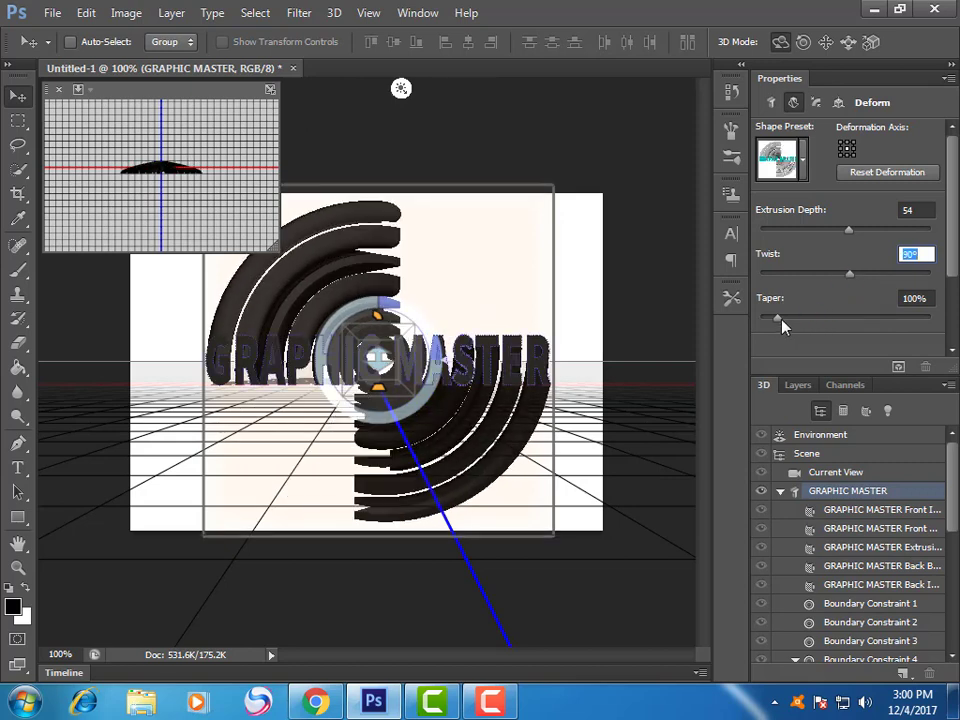
drag(781, 321, 760, 319)
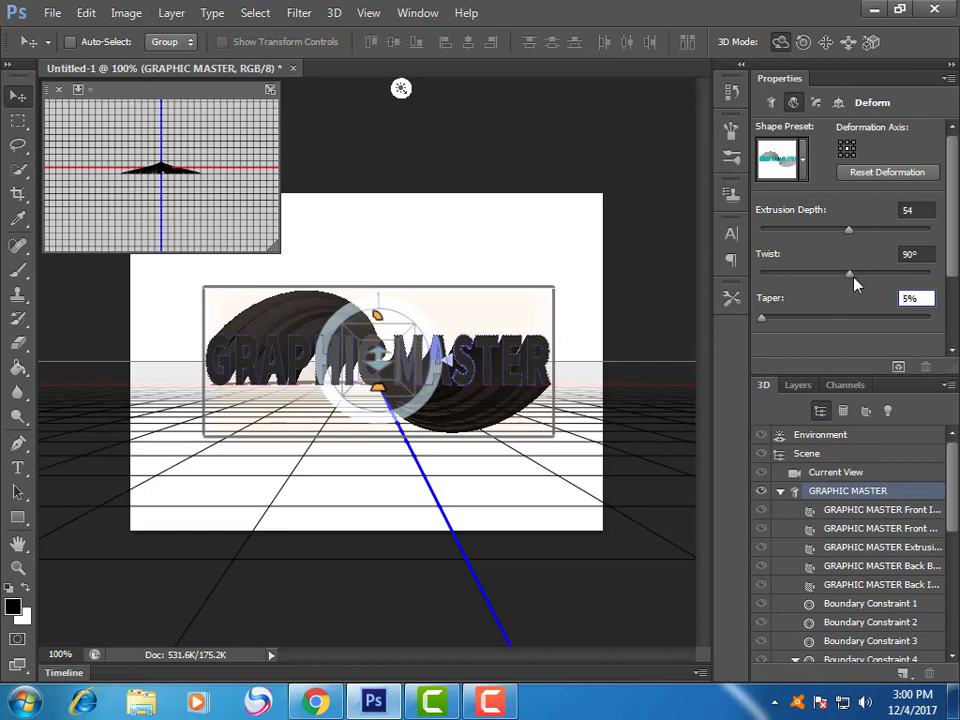
drag(848, 273, 849, 273)
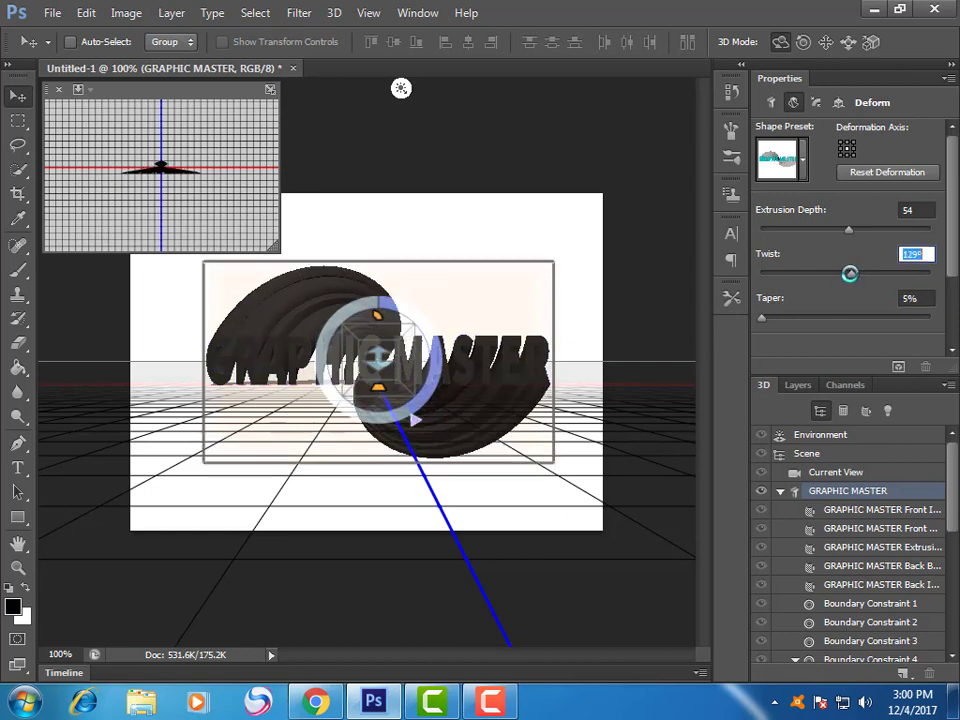
click(850, 233)
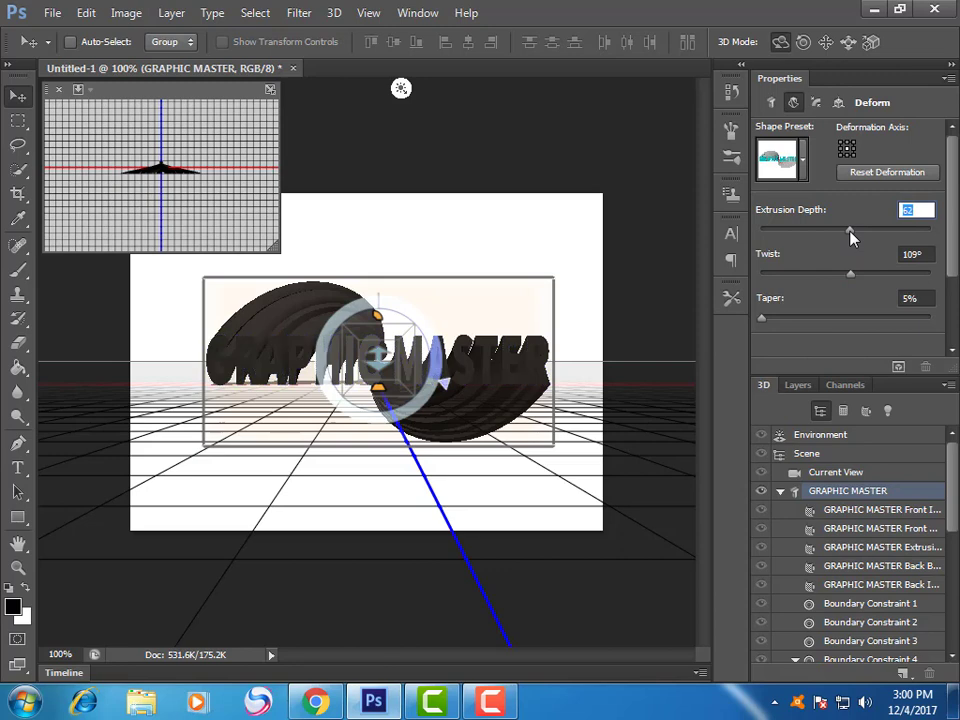
drag(850, 235, 856, 231)
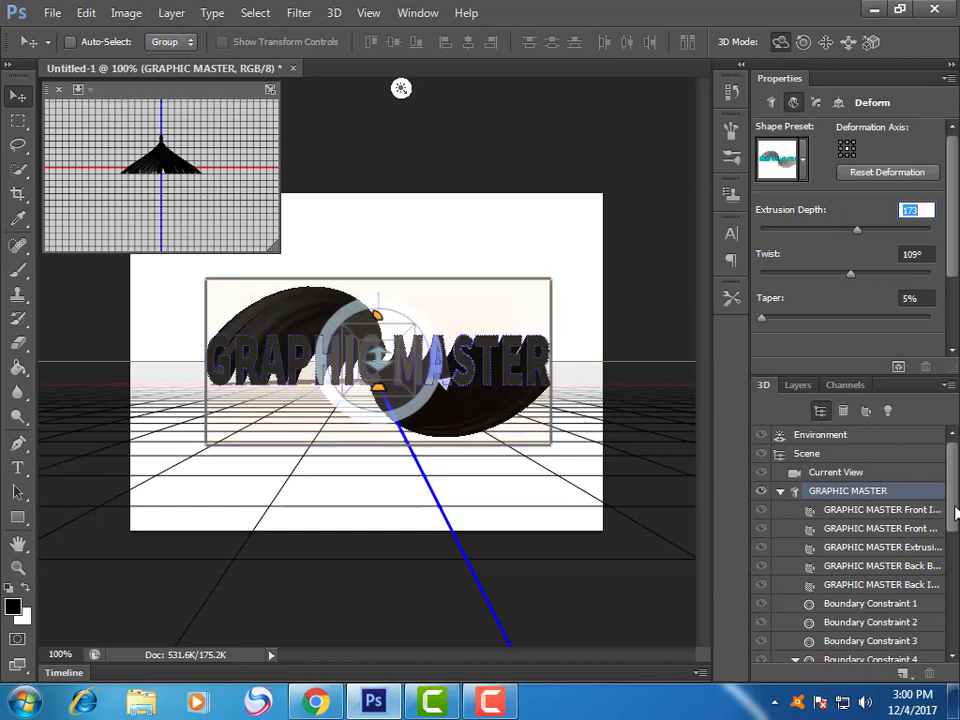
drag(953, 450, 955, 625)
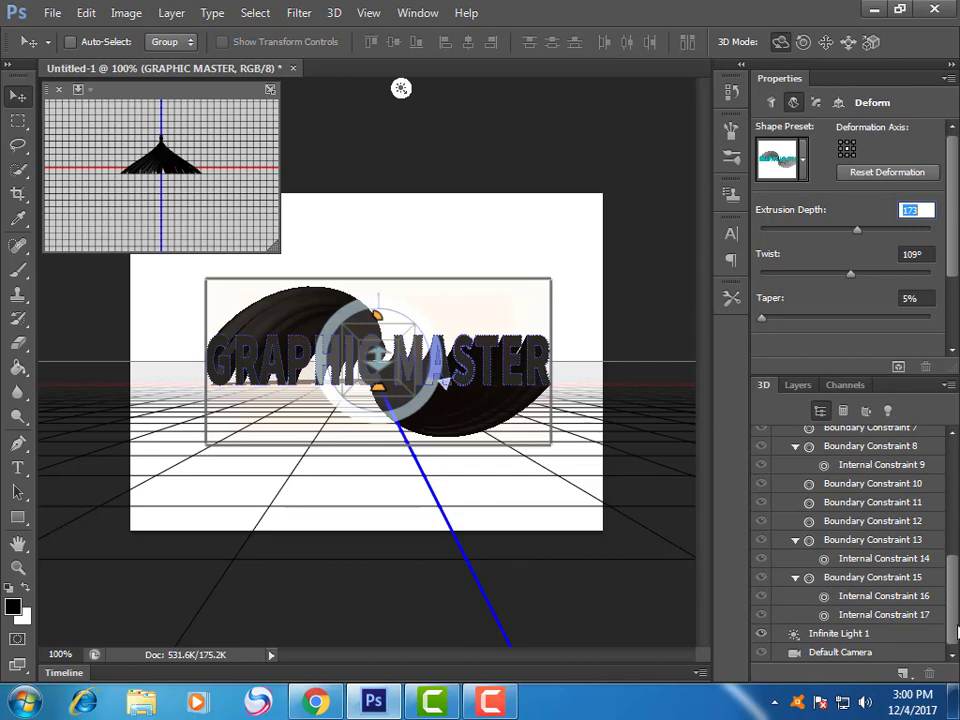
Raise Infinite Light 1 to 448%, rasterize the 3D layer and move it up-left.
click(829, 637)
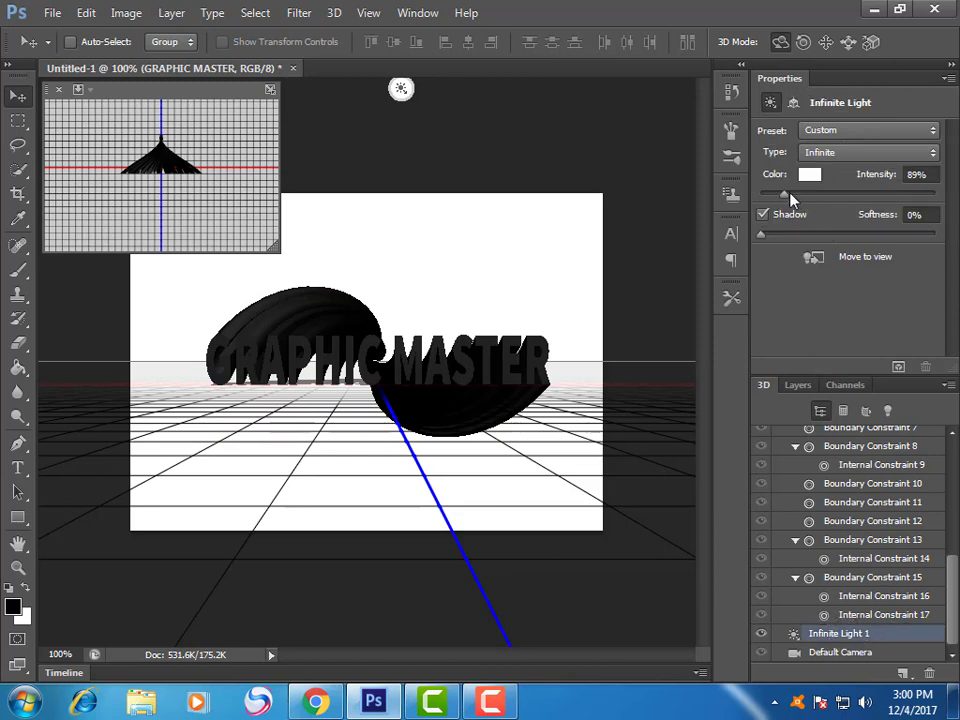
drag(786, 196, 854, 190)
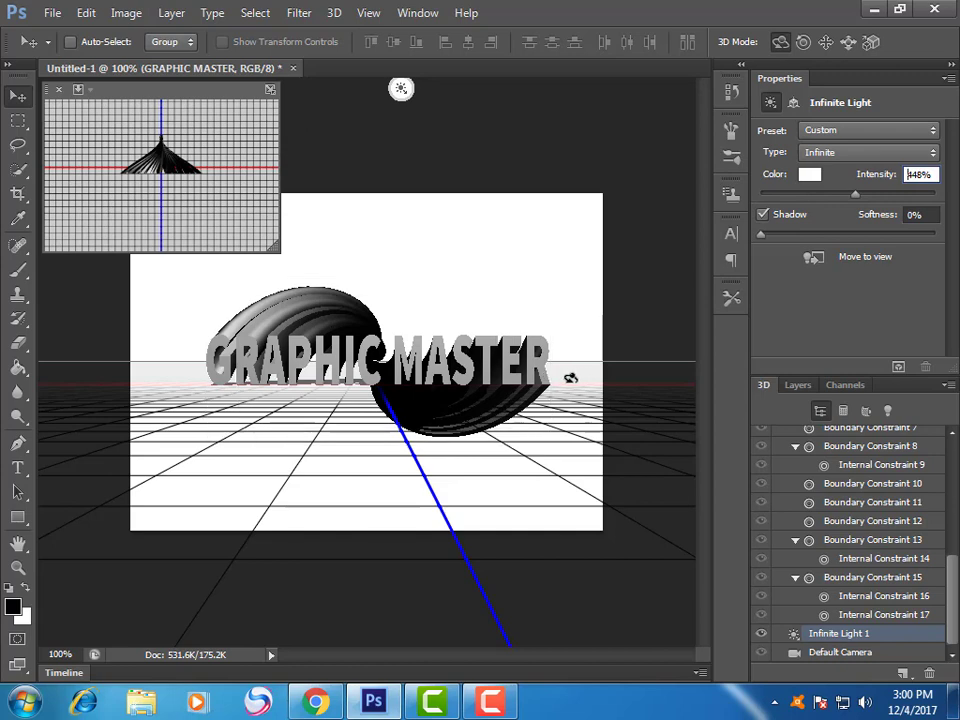
click(795, 385)
right_click(851, 490)
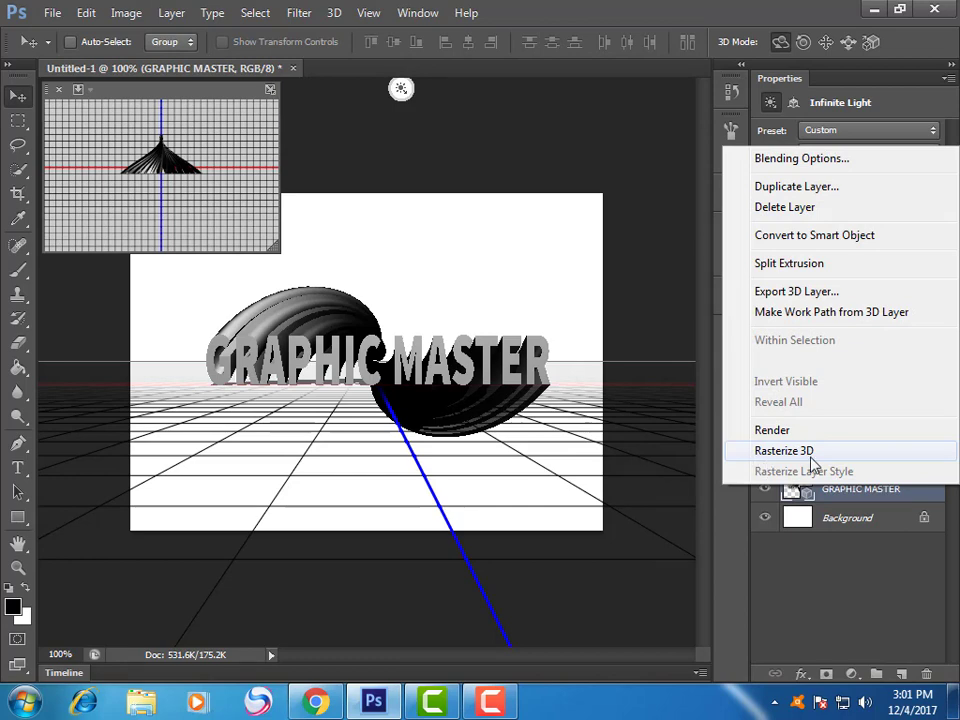
click(812, 460)
mouse_move(405, 338)
mouse_down()
mouse_move(392, 295)
mouse_move(340, 305)
mouse_up()
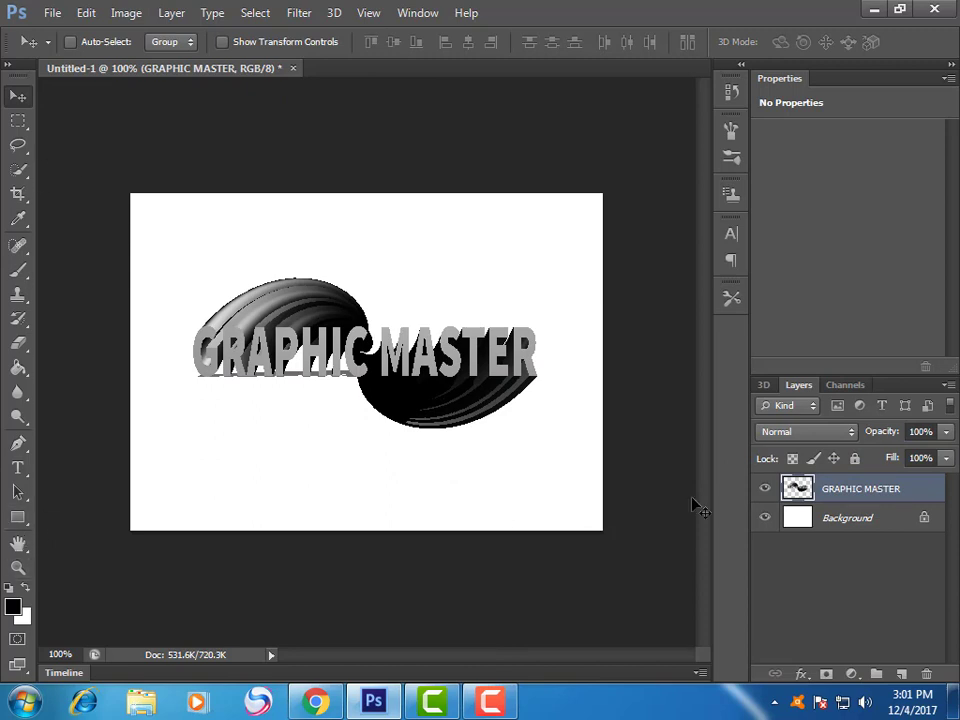
Convert the Background into Layer 0 and fill it with solid black.
double_click(861, 519)
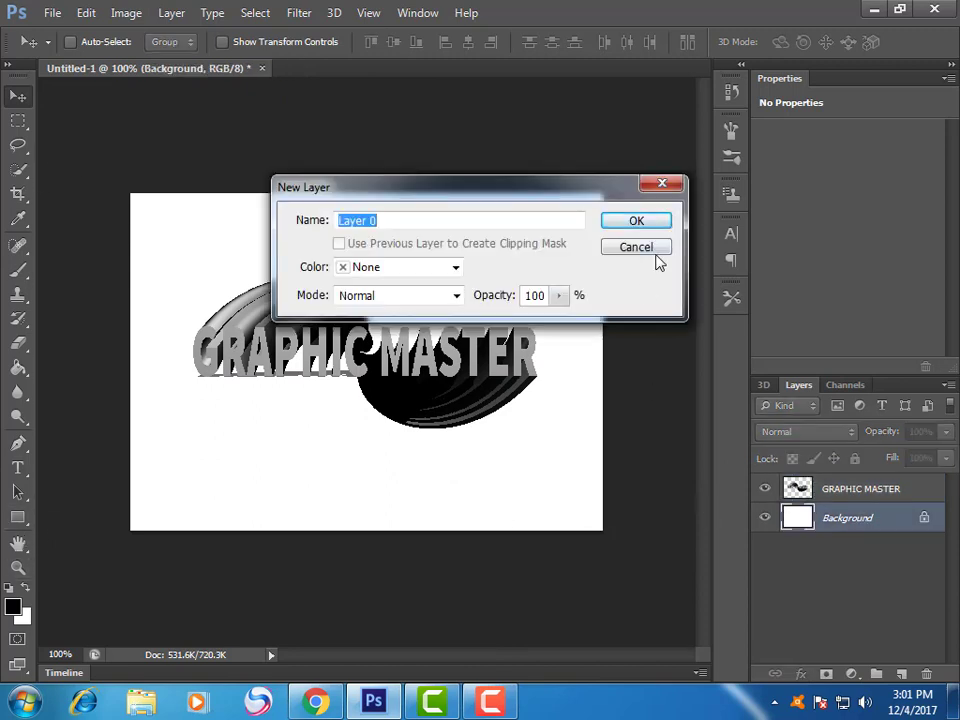
click(658, 221)
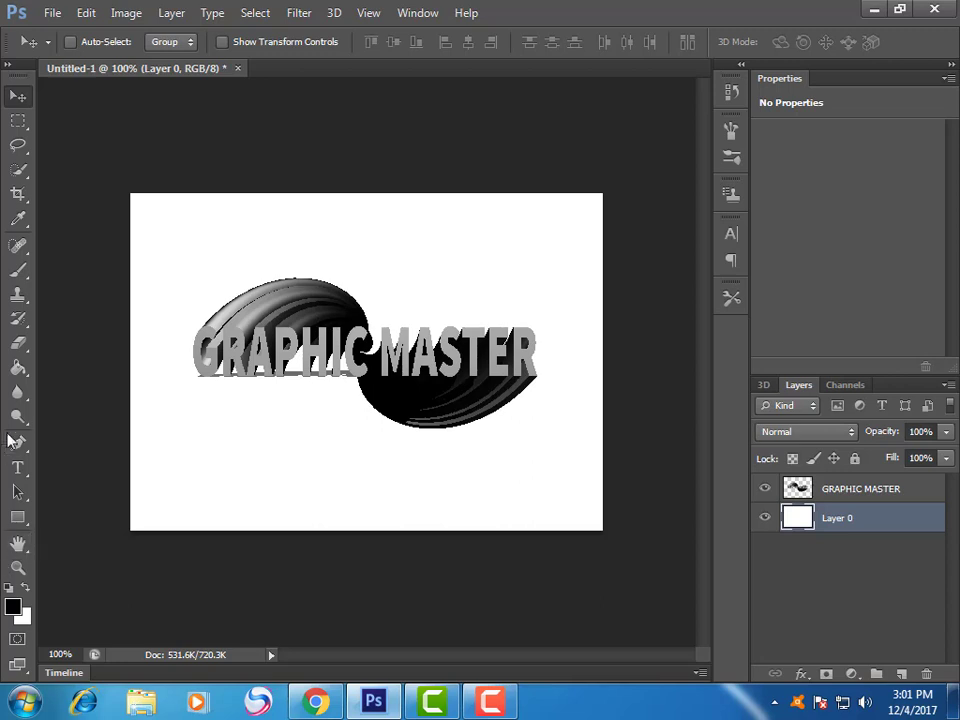
click(17, 367)
click(253, 446)
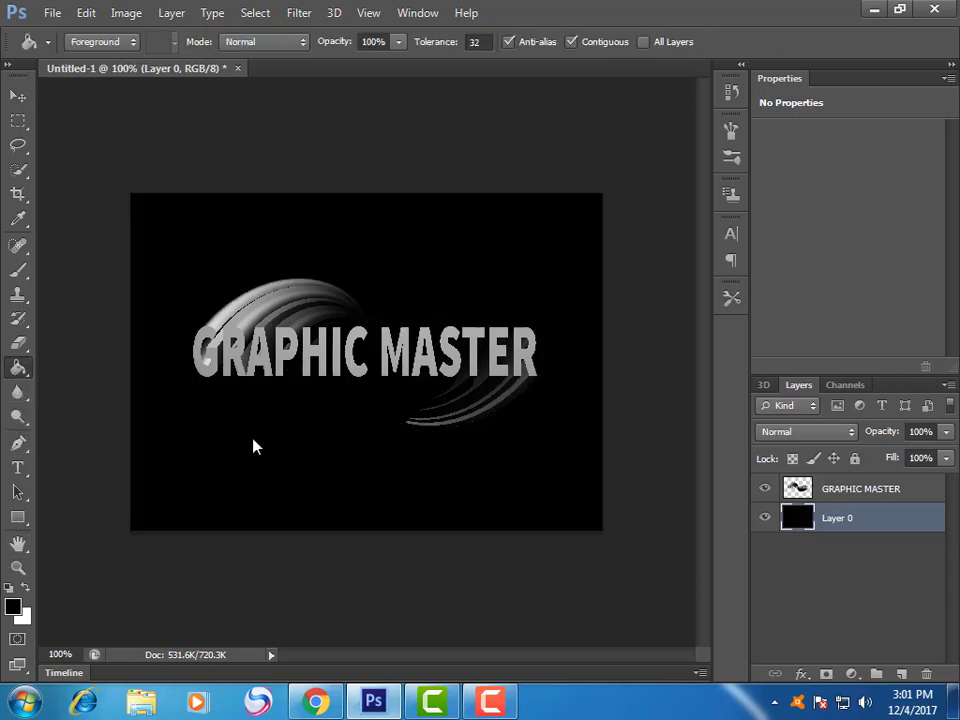
Nudge the black layer slightly and leave Layer 0 selected.
click(12, 97)
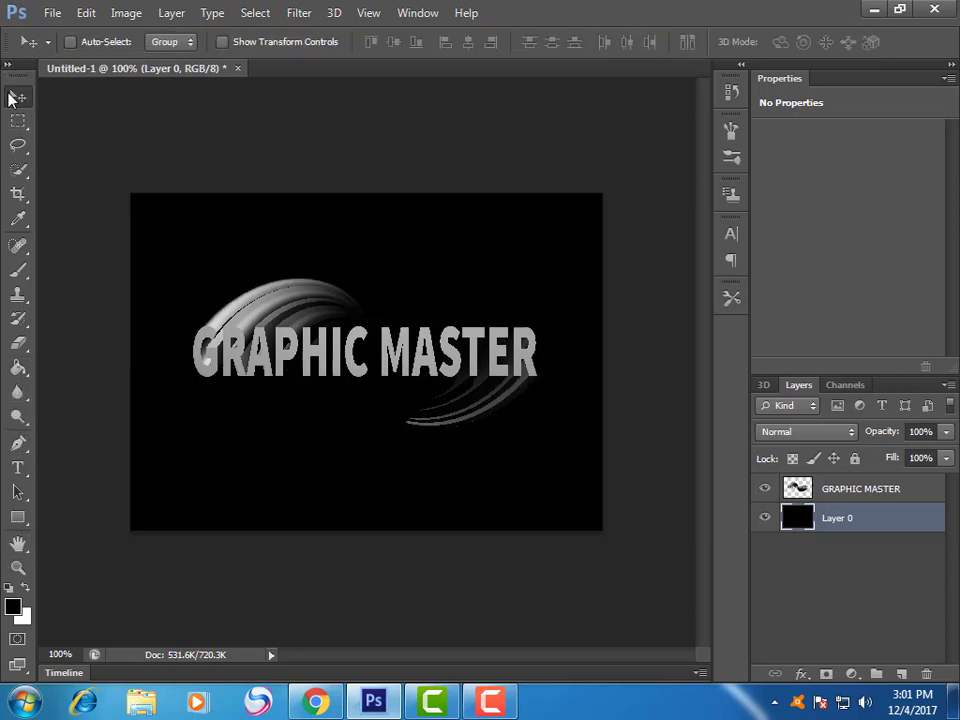
mouse_move(409, 367)
mouse_down()
mouse_move(409, 357)
mouse_move(409, 367)
mouse_up()
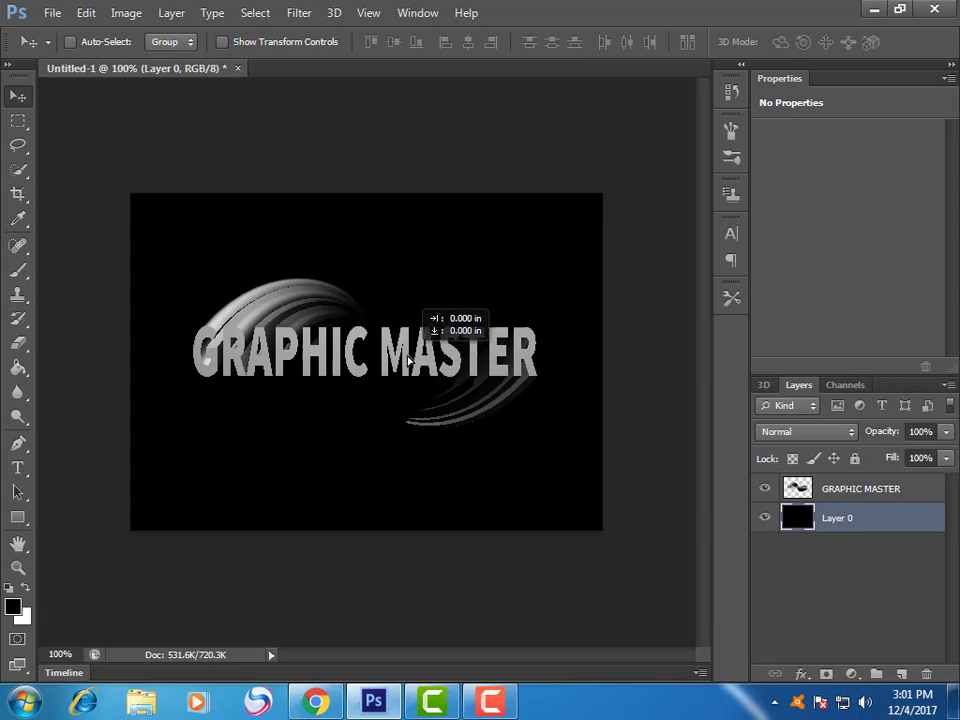
click(869, 492)
click(858, 517)
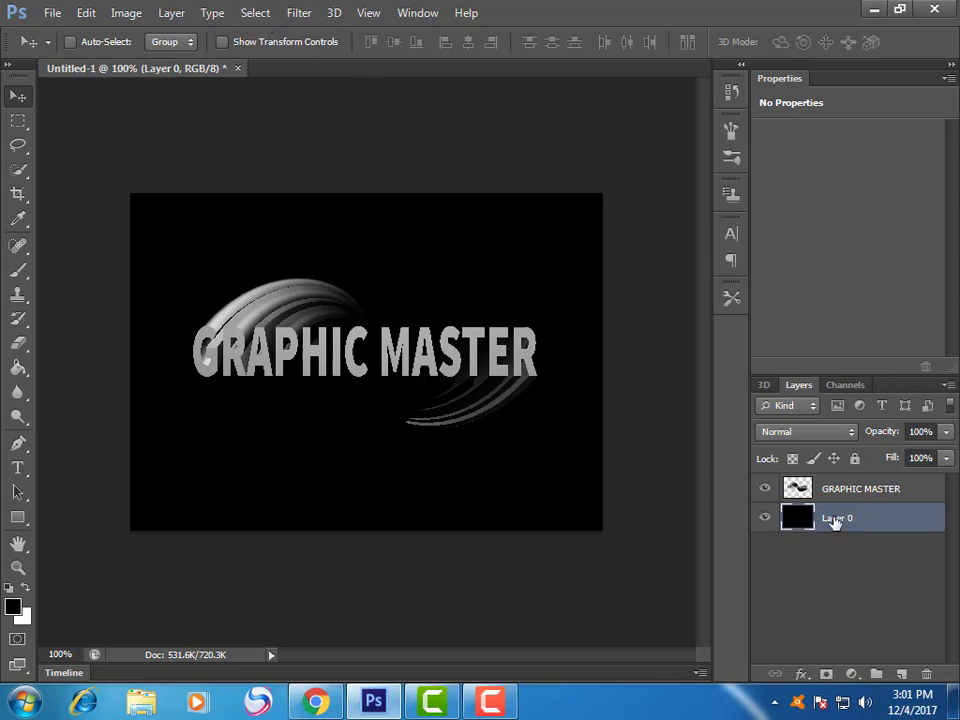
Render a Movie Prime lens flare at 169% brightness in Layer 0's upper right.
click(299, 13)
mouse_move(316, 202)
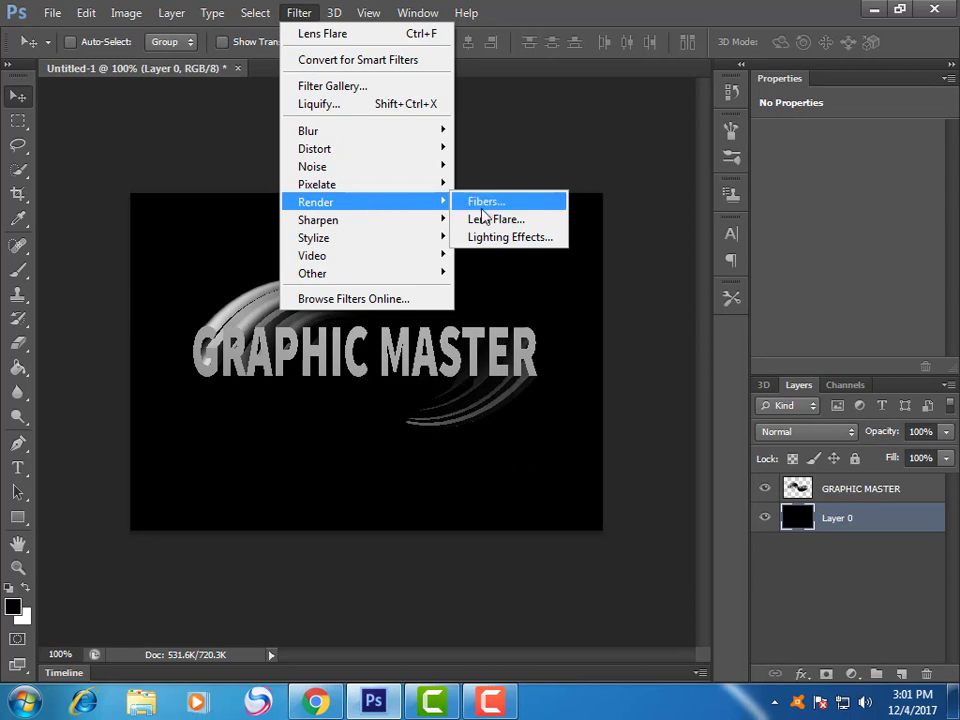
click(490, 220)
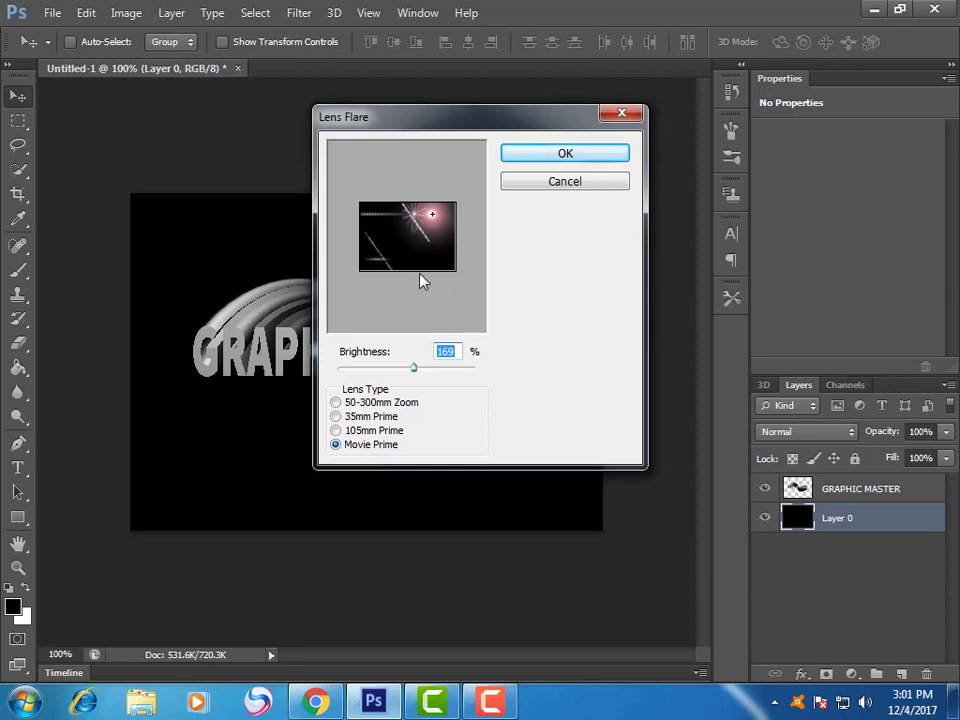
drag(432, 218, 435, 214)
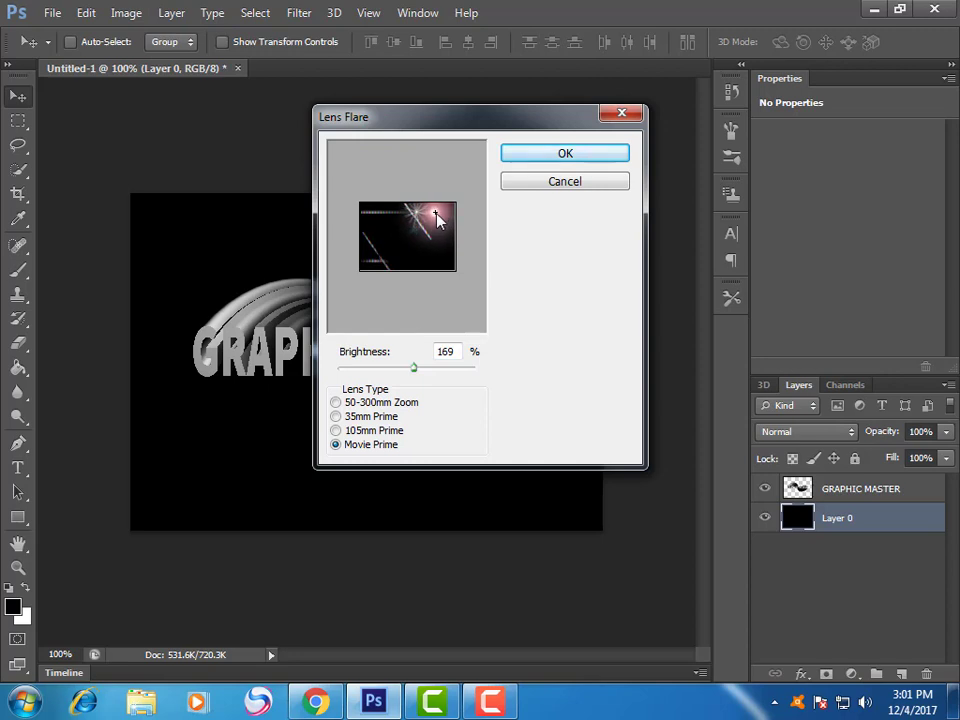
click(526, 159)
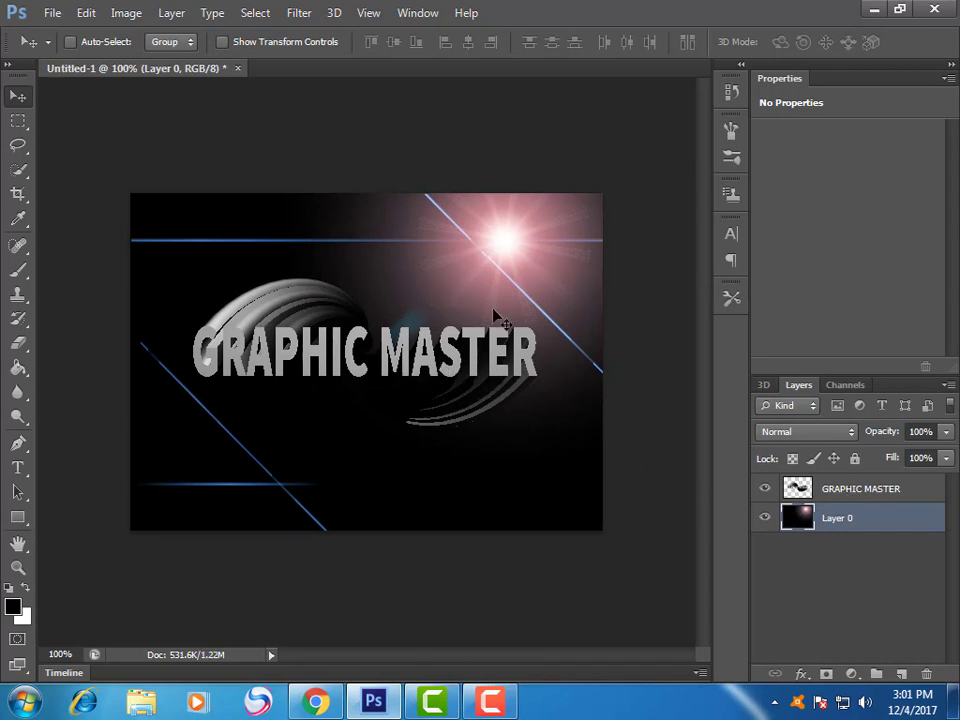
click(866, 492)
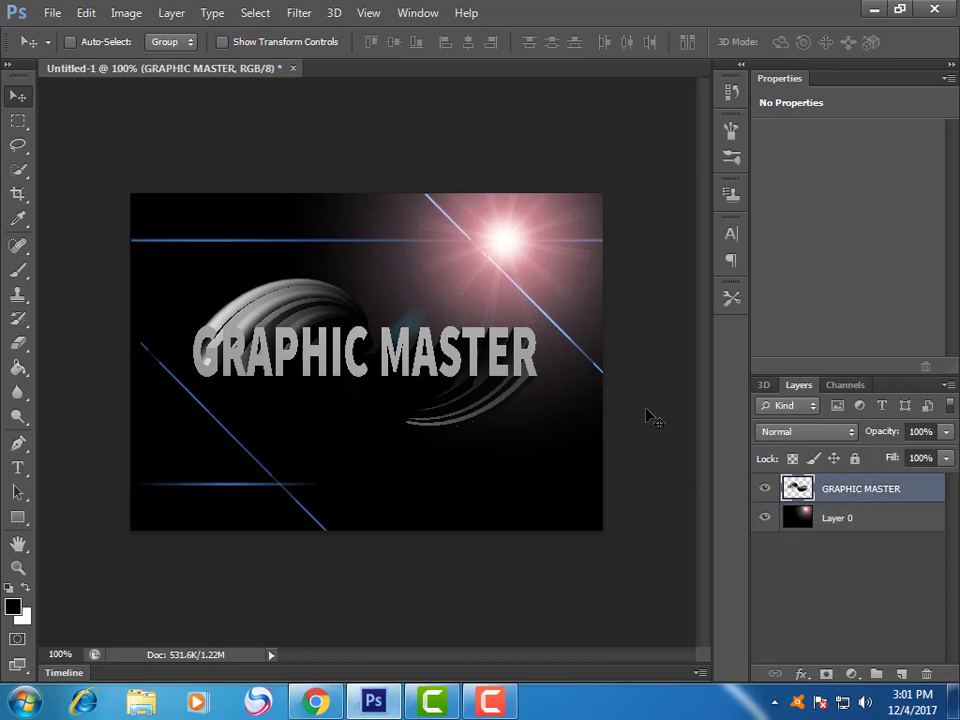
Add a Movie Prime lens flare at 155% brightness on the lettering's right end.
click(297, 13)
mouse_move(316, 202)
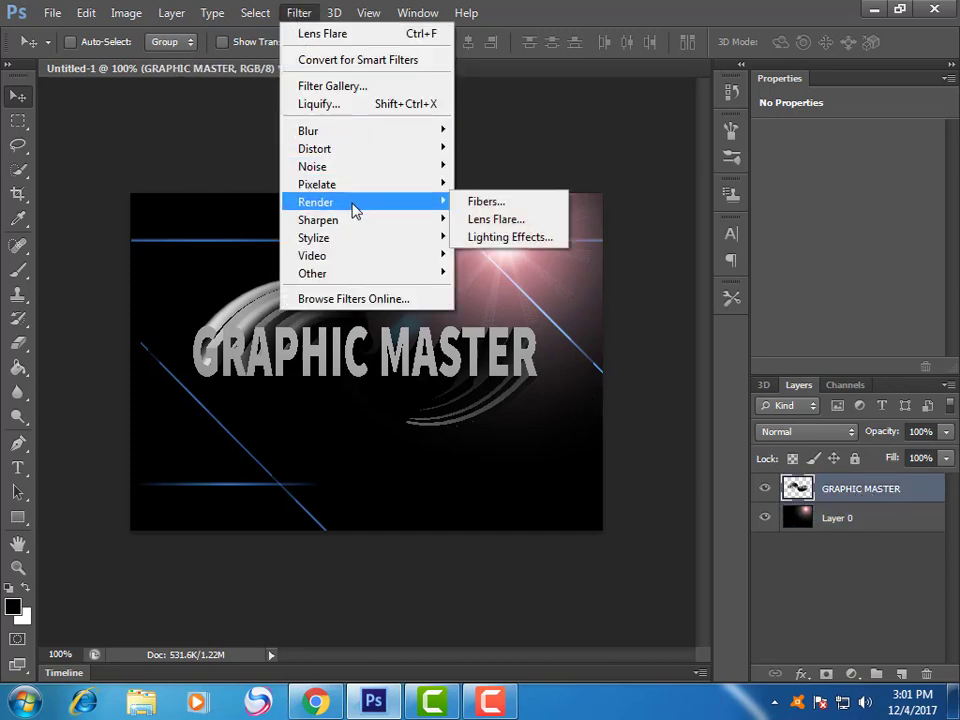
click(493, 219)
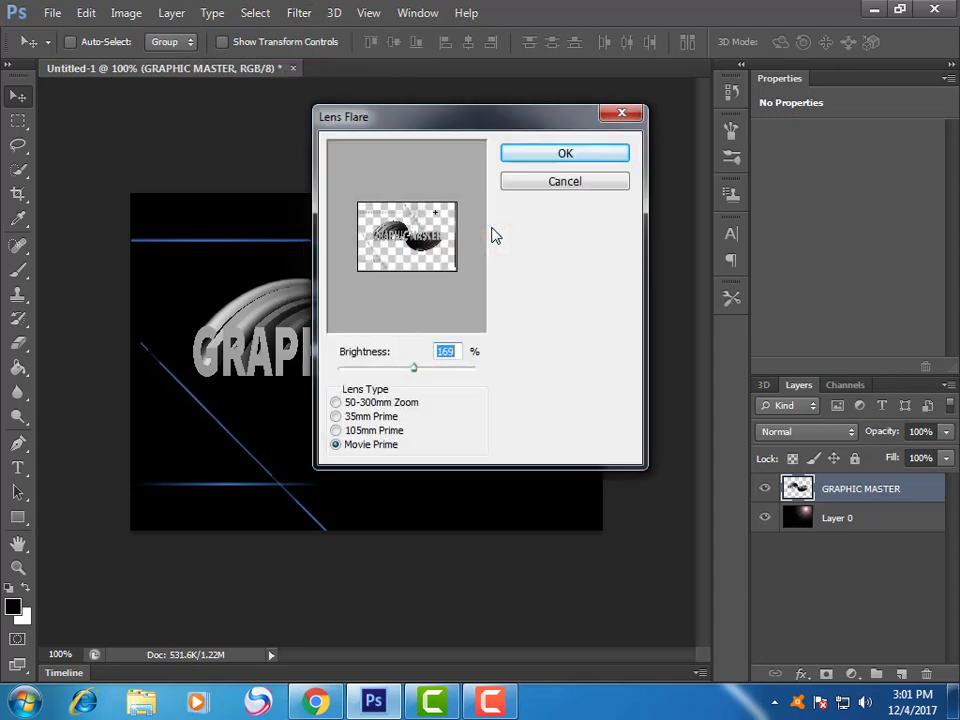
click(351, 431)
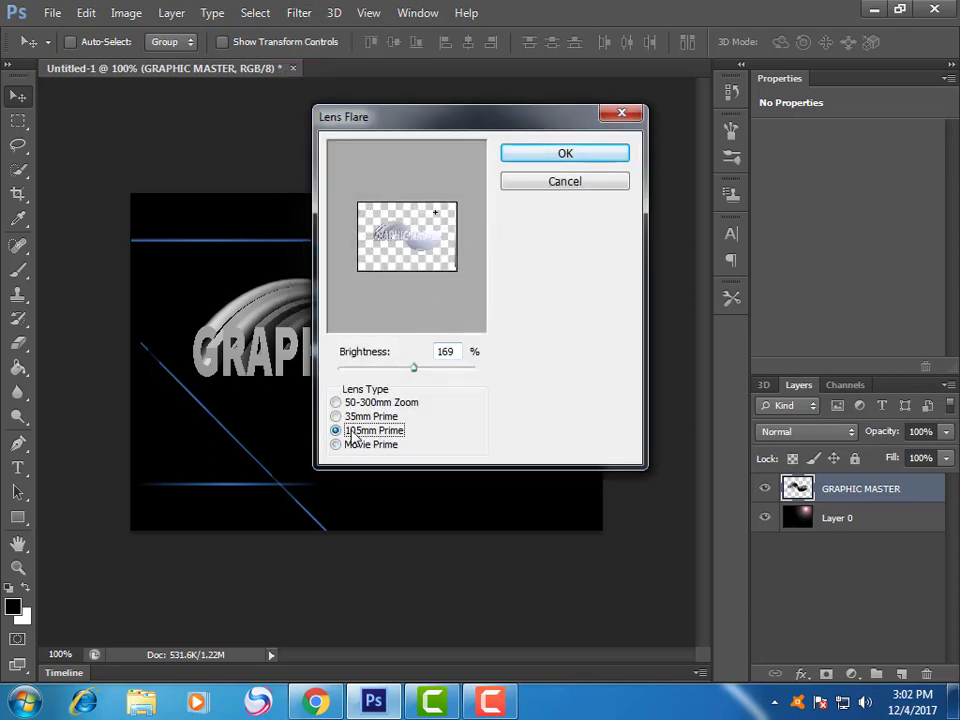
click(350, 416)
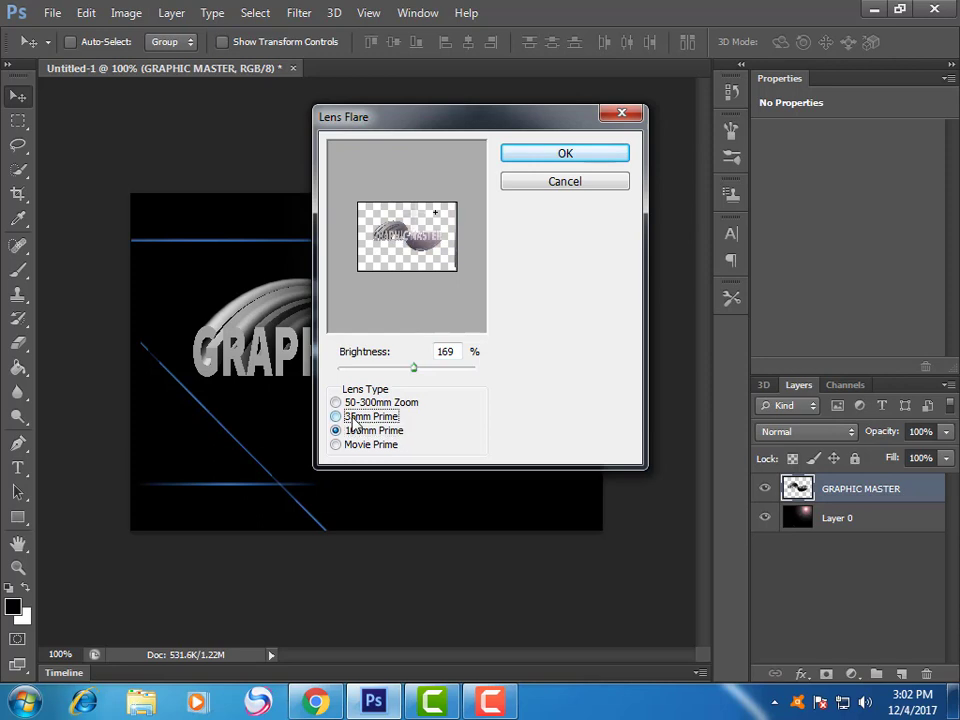
click(354, 432)
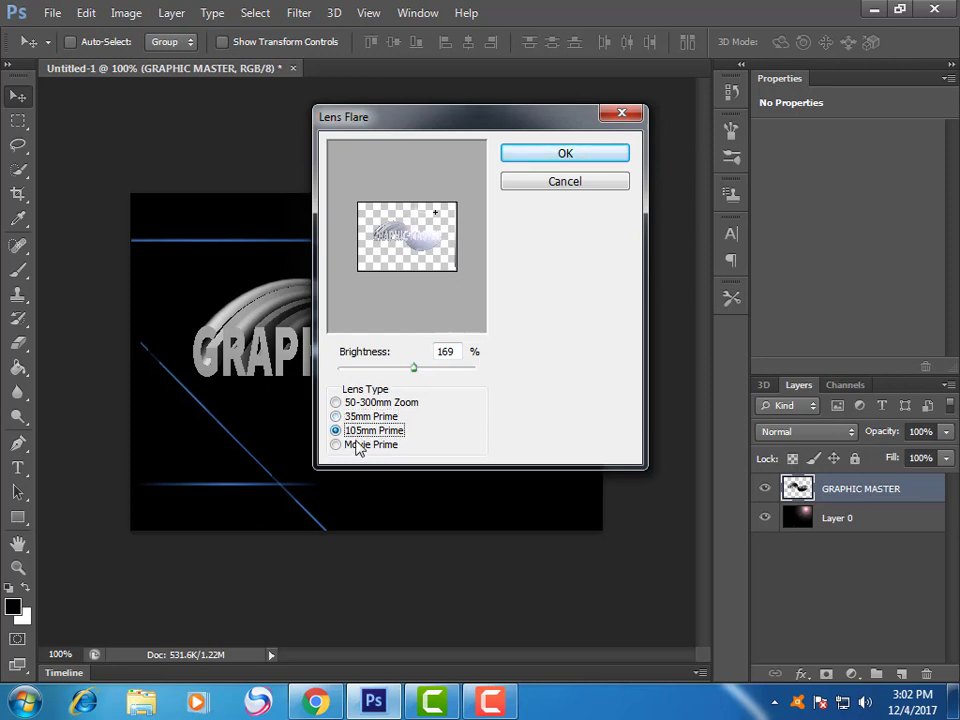
click(358, 445)
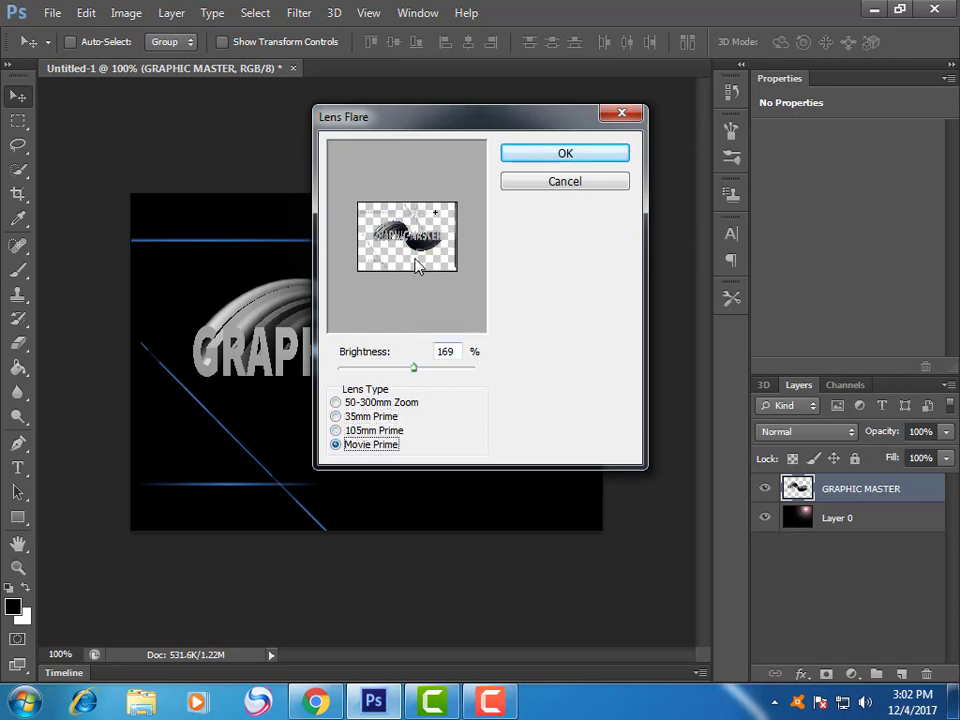
drag(424, 242, 447, 245)
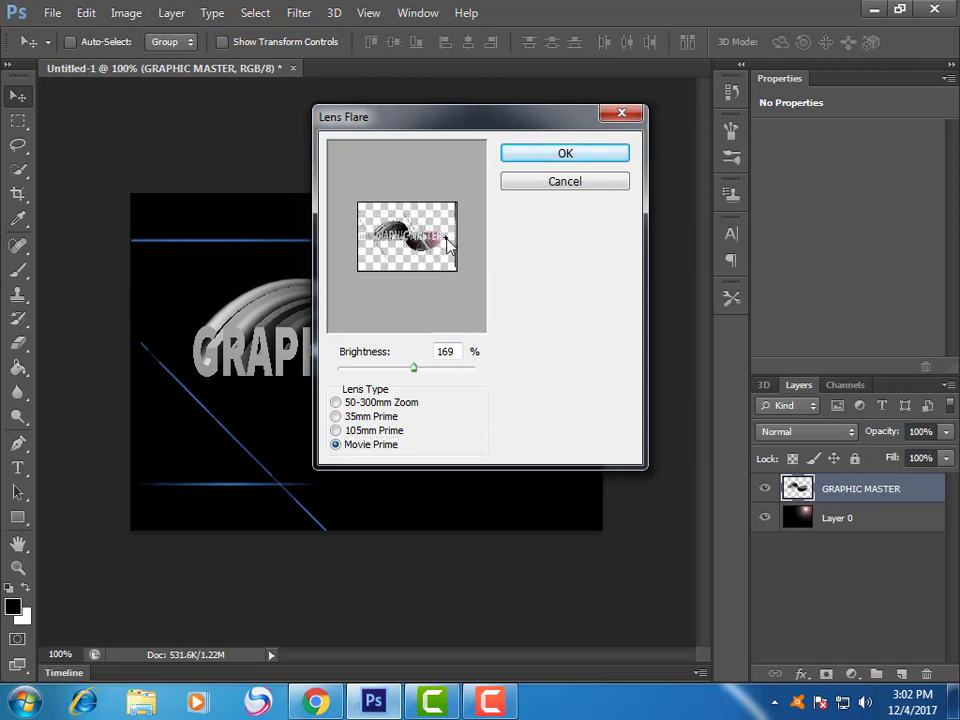
drag(447, 245, 458, 247)
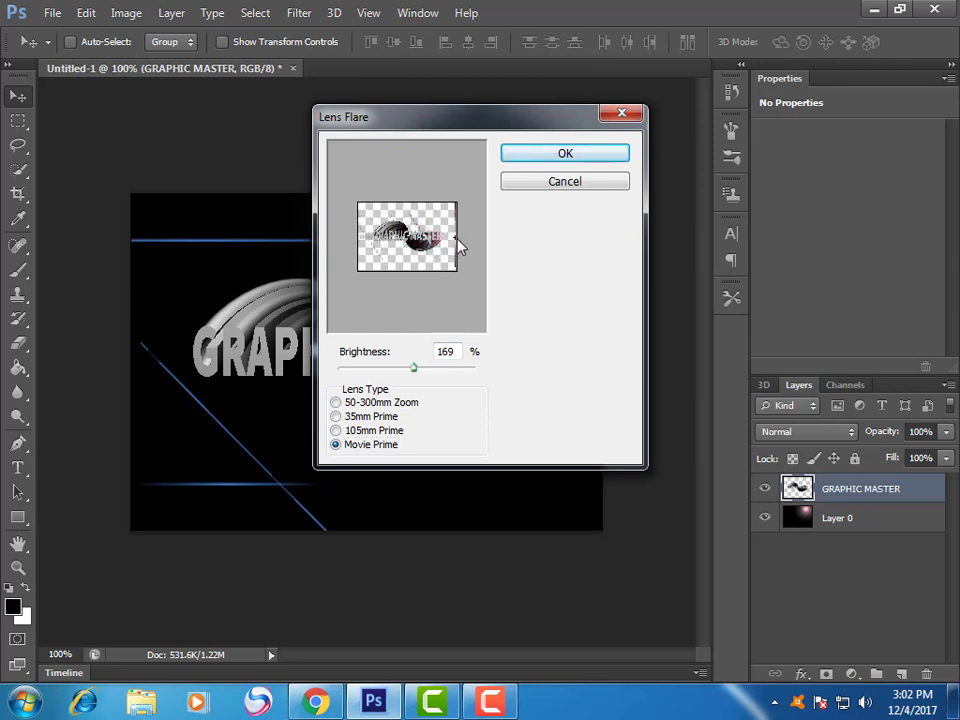
drag(456, 240, 438, 237)
drag(422, 372, 411, 373)
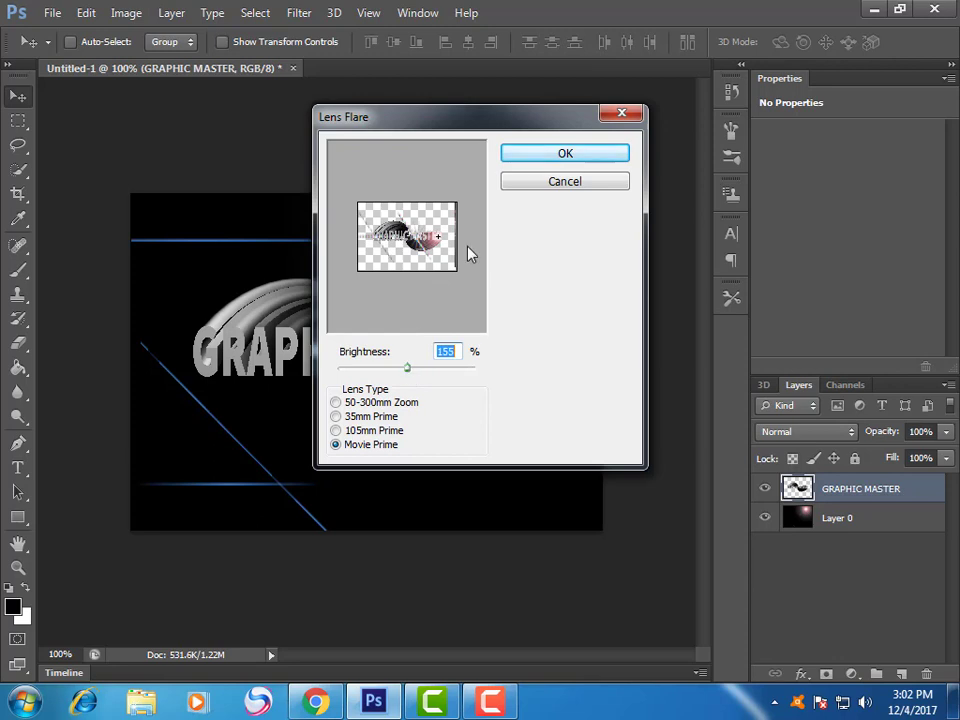
click(548, 154)
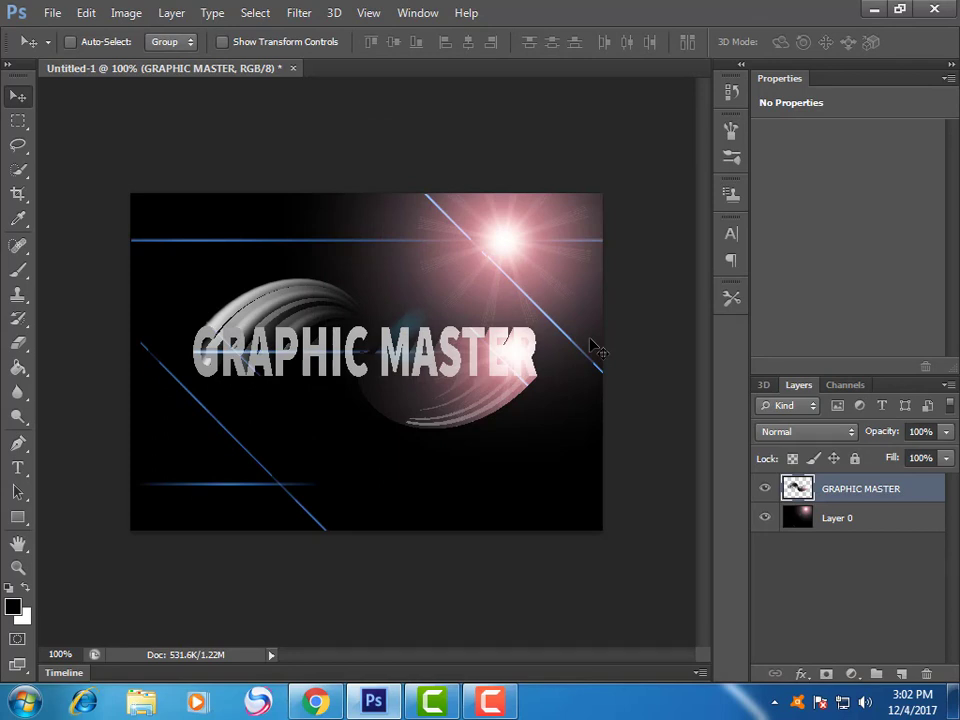
Drag the GRAPHIC MASTER graphic slightly left toward the canvas centre.
mouse_move(516, 358)
mouse_down()
mouse_move(524, 356)
mouse_move(498, 350)
mouse_up()
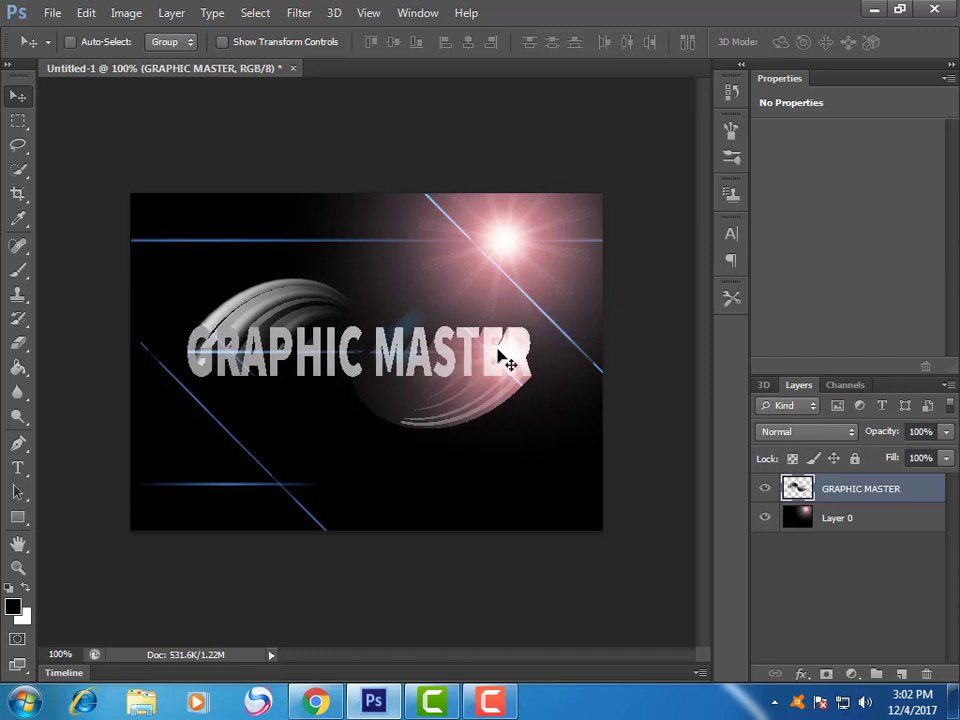